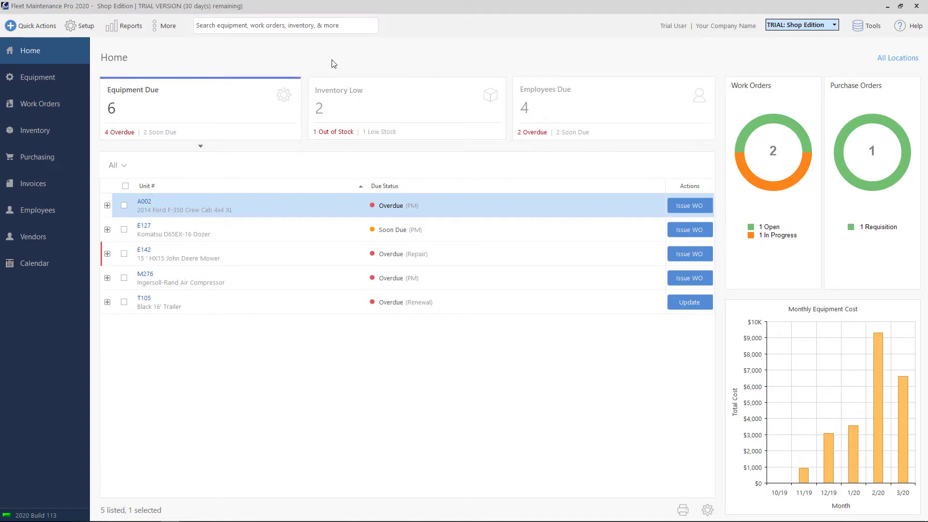
- Go to the Equipment list showing all 12 units with their meters, serials, tags and due status
left_click(27, 81)
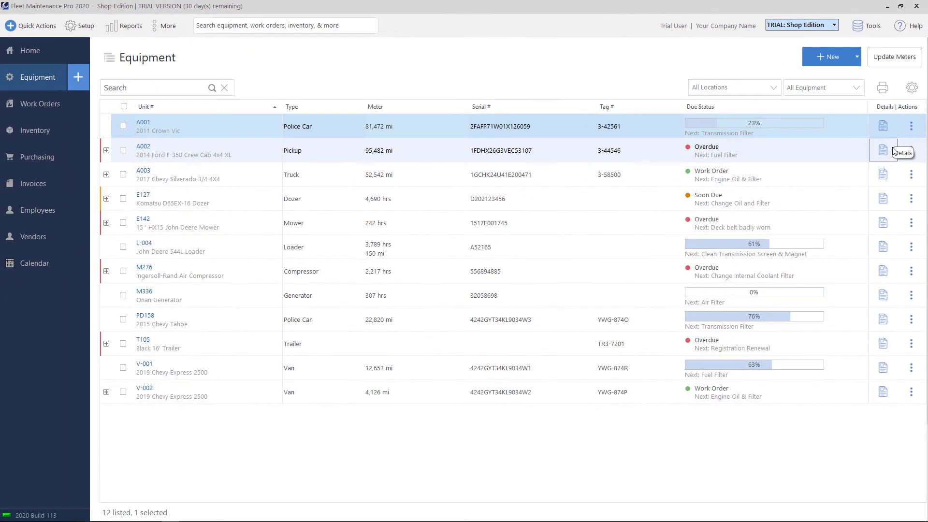
left_click(890, 126)
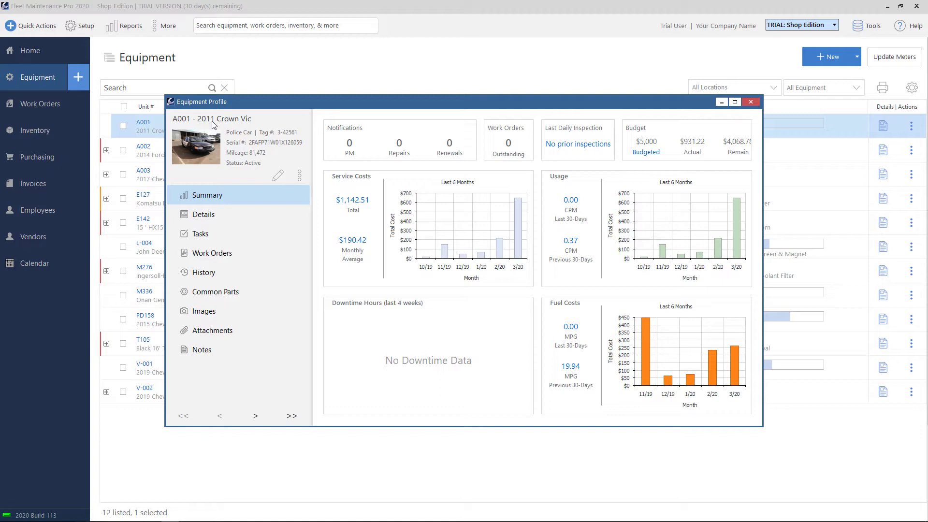
left_click(222, 218)
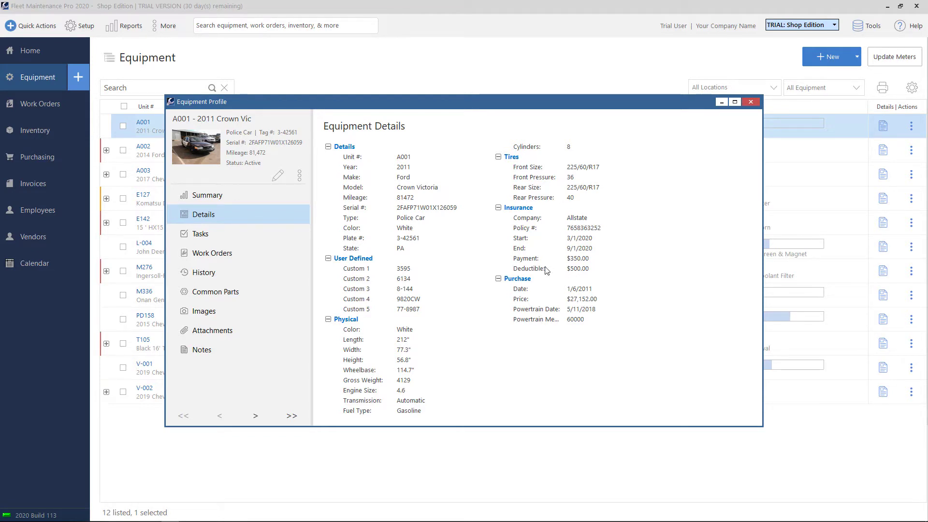
left_click(751, 102)
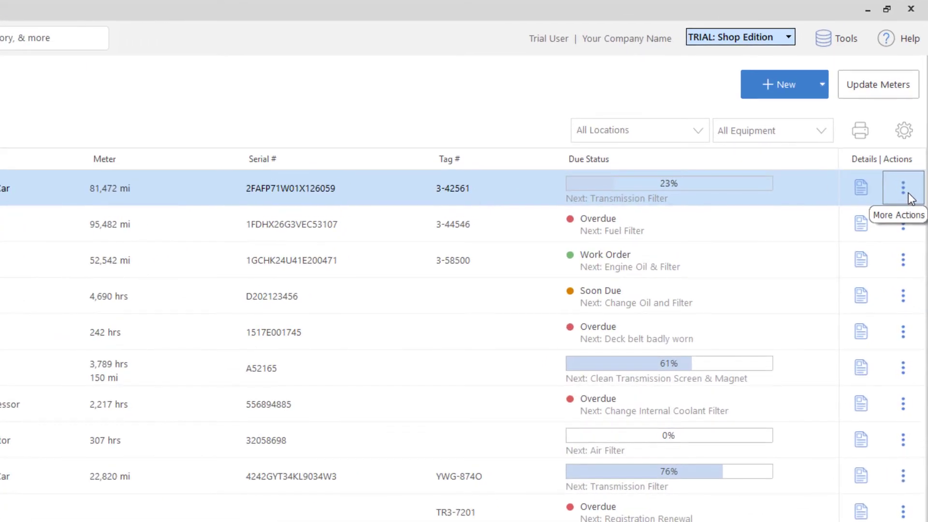
left_click(909, 194)
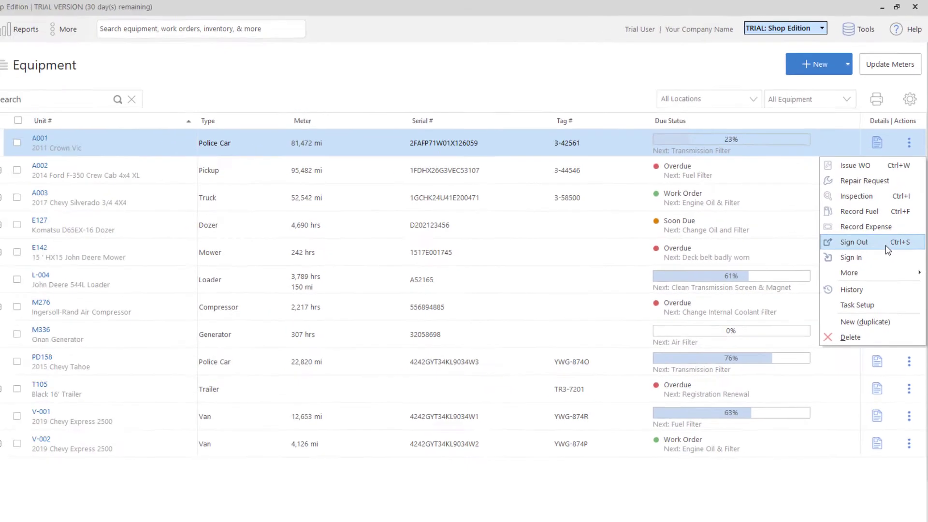
left_click(406, 75)
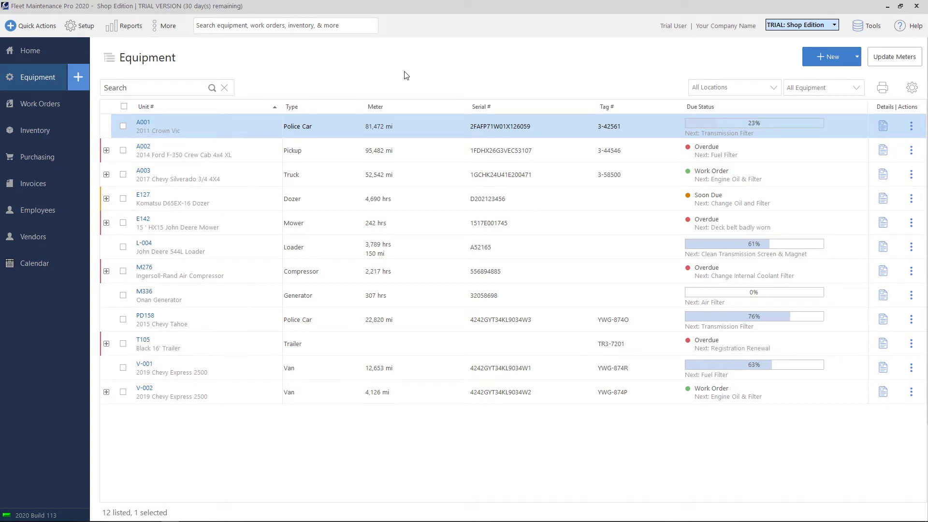
- Open unit A001 for editing and review its Specifications and Main tabs
double_click(205, 129)
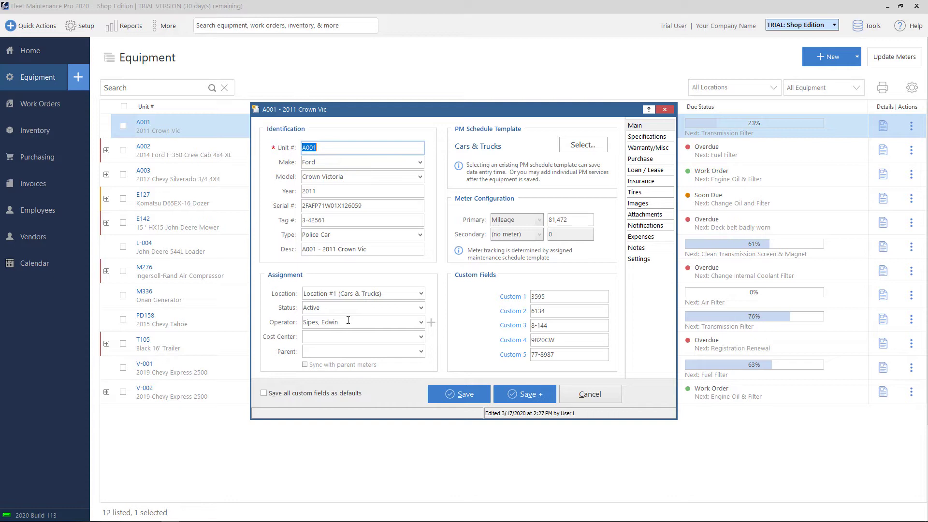
left_click(648, 137)
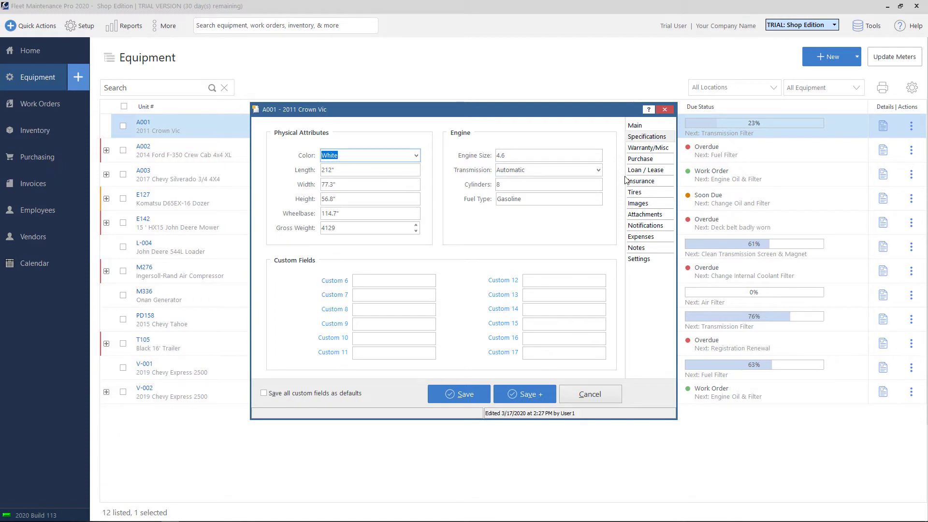
left_click(649, 127)
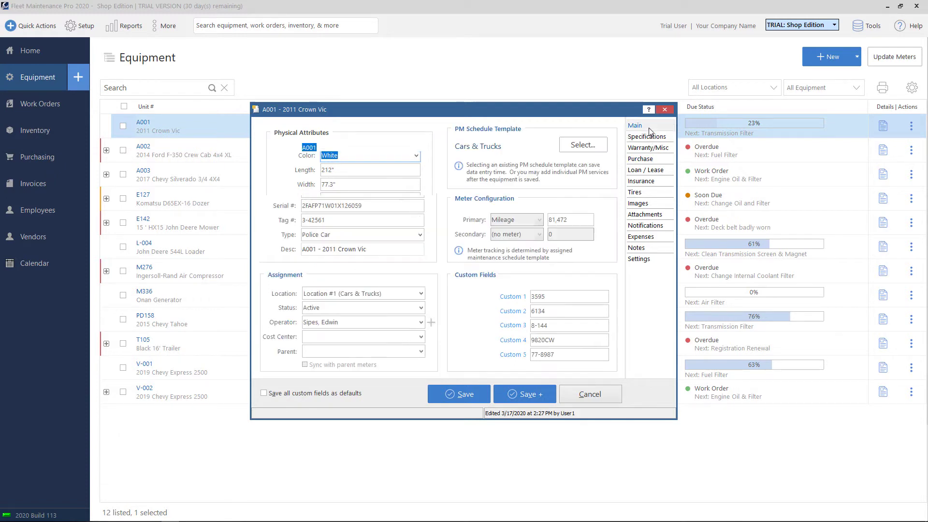
- Keep the Custom 1 label name unchanged and cancel out of A001's edit form
left_click(517, 301)
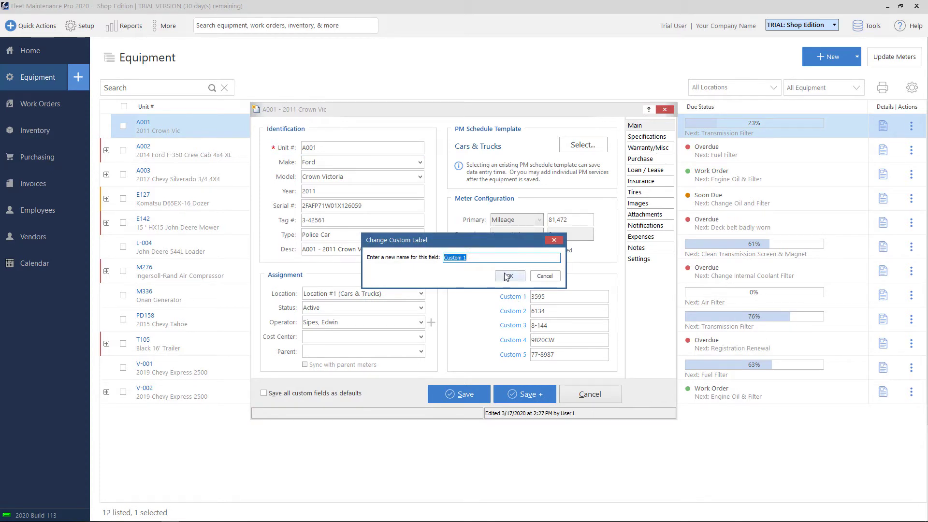
left_click(506, 276)
left_click(585, 390)
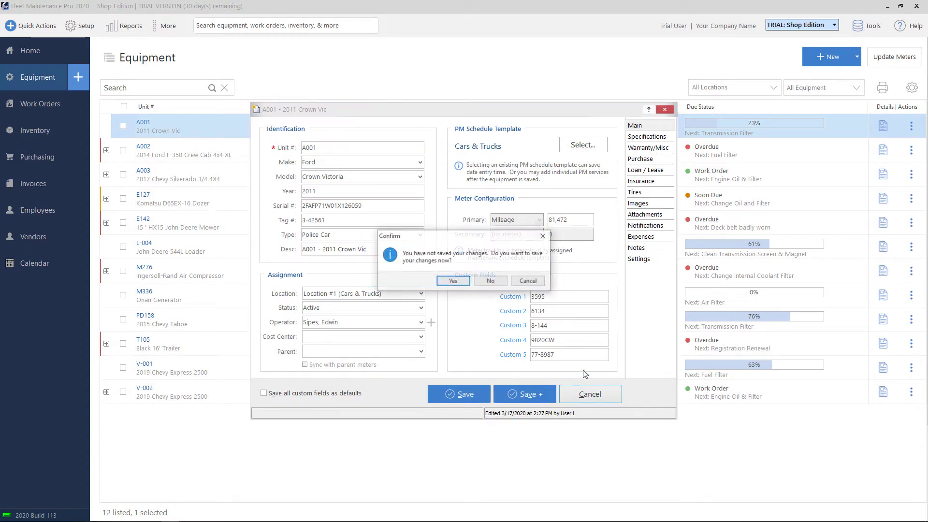
left_click(491, 282)
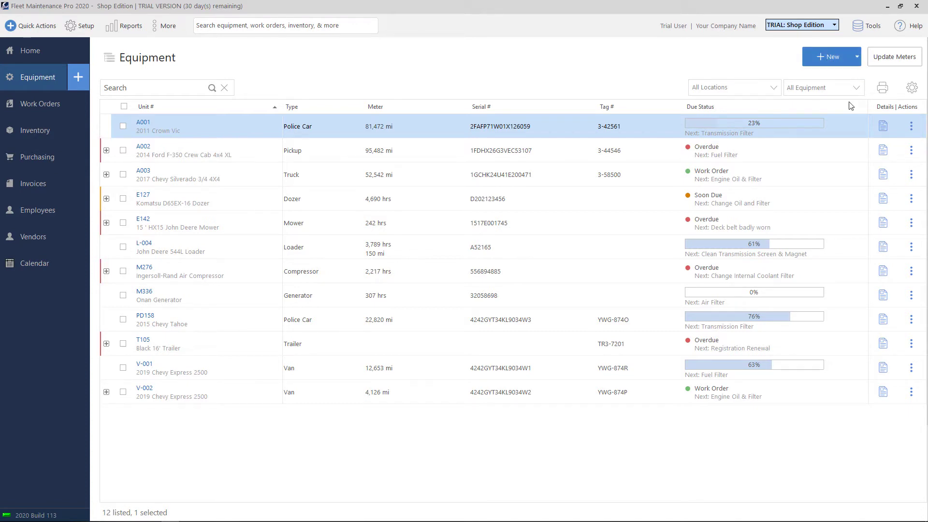
left_click(858, 57)
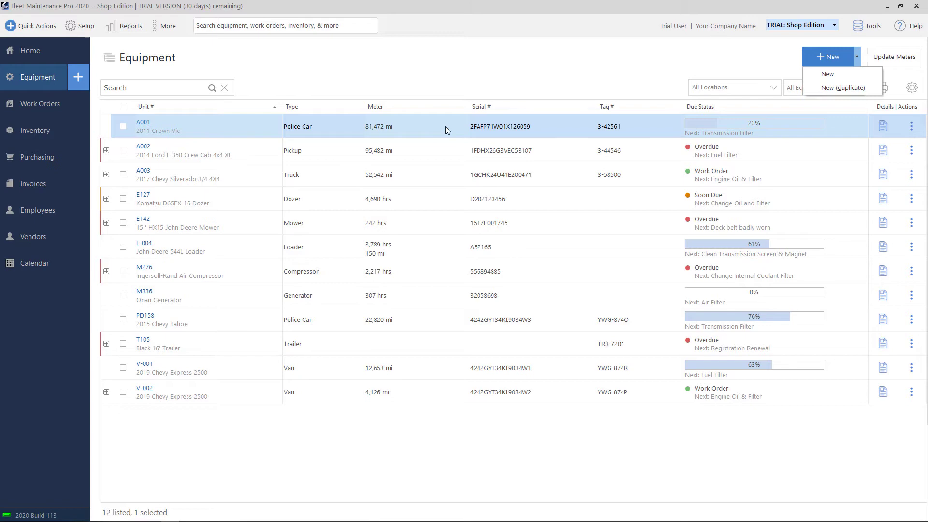
left_click(426, 150)
left_click(401, 185)
left_click(857, 57)
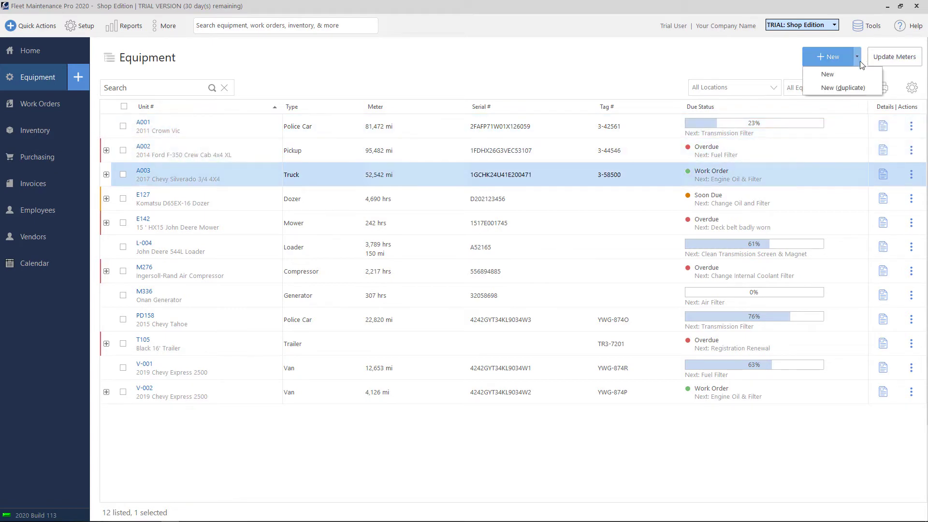
left_click(847, 88)
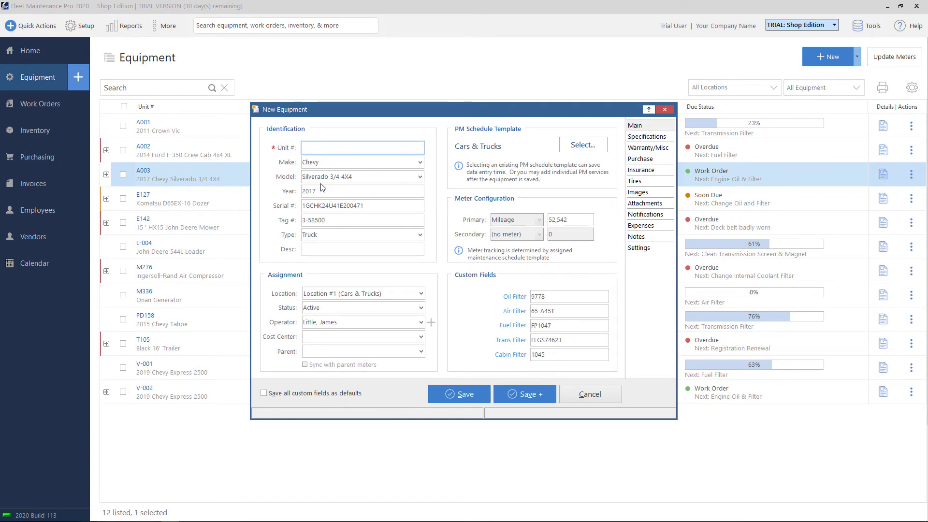
left_click(667, 110)
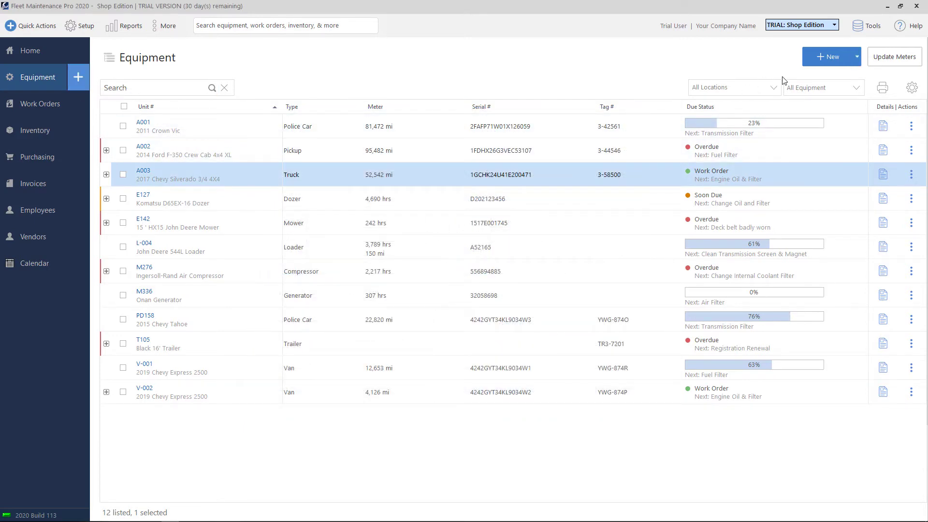
left_click(807, 59)
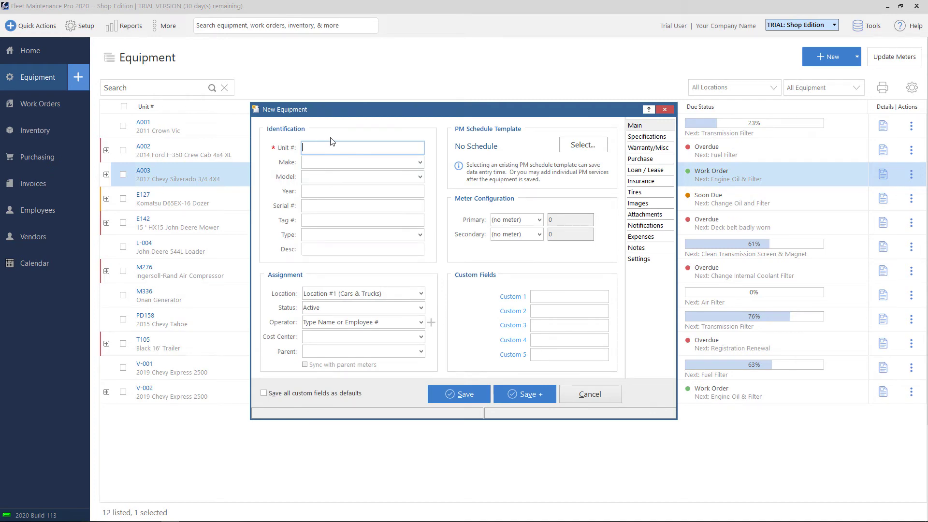
left_click(591, 394)
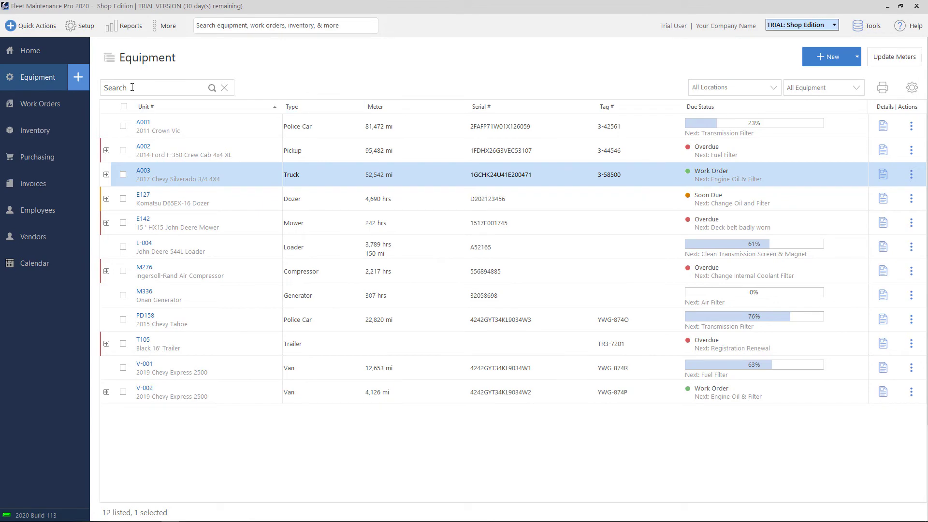
left_click(144, 88)
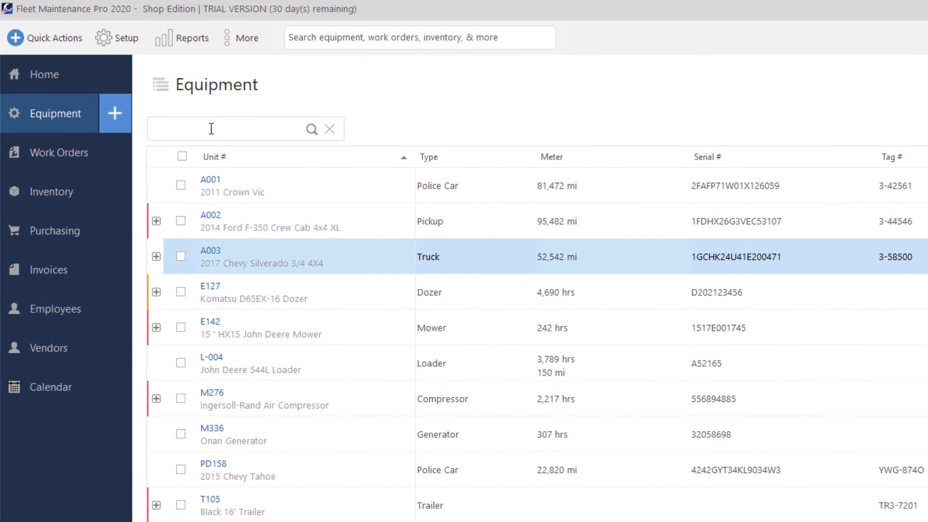
type("truck")
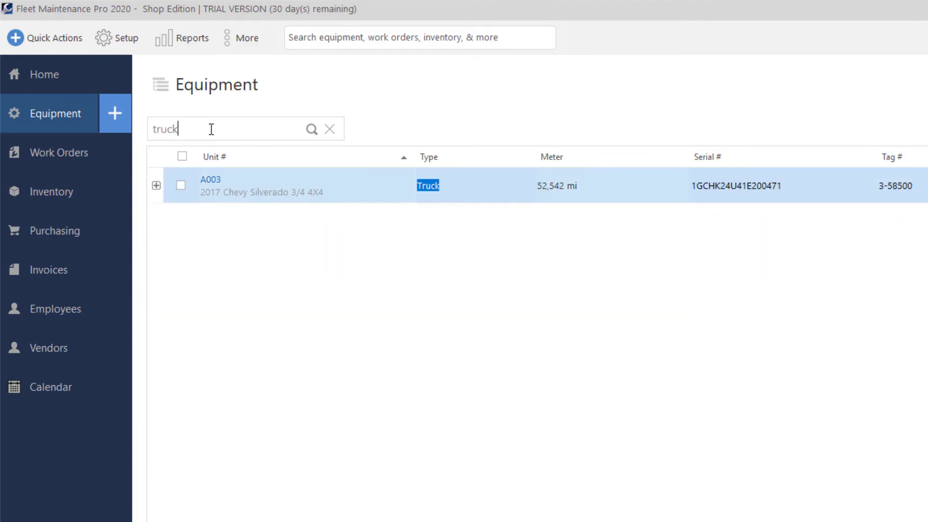
double_click(211, 129)
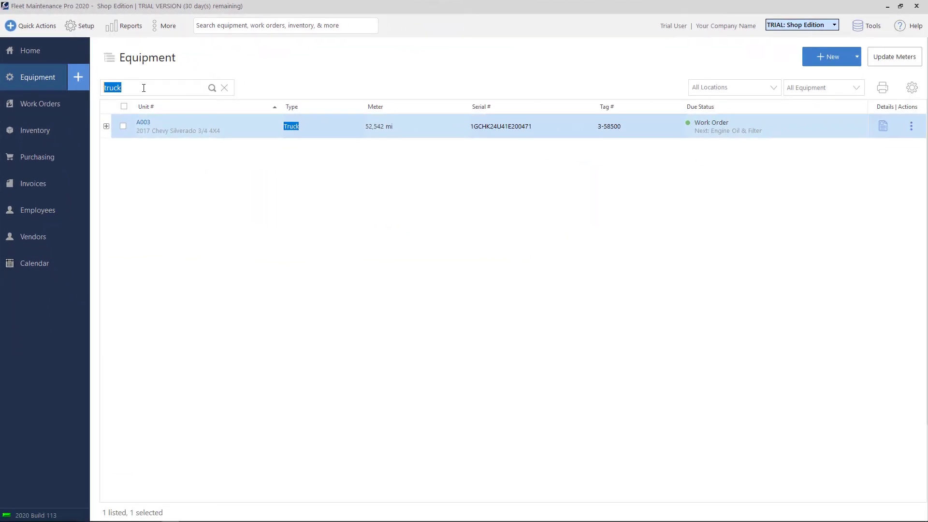
key("BackSpace")
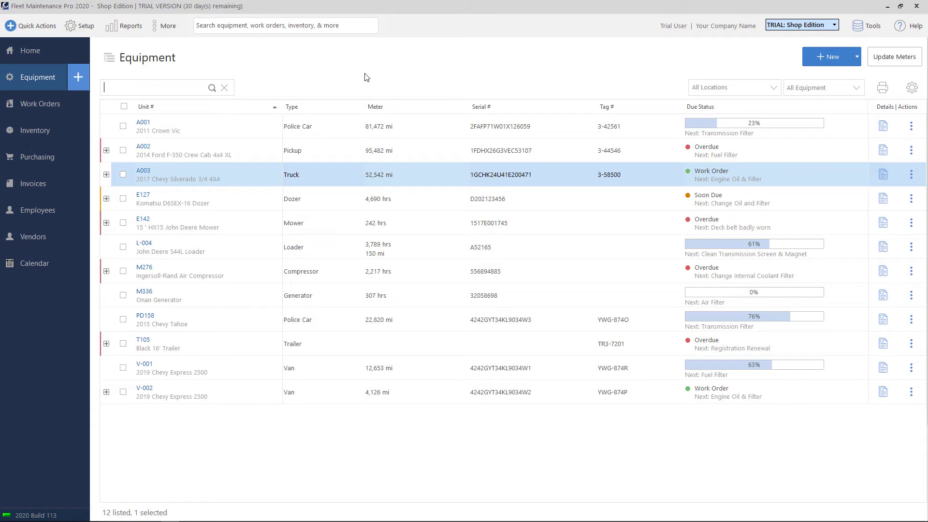
left_click(773, 90)
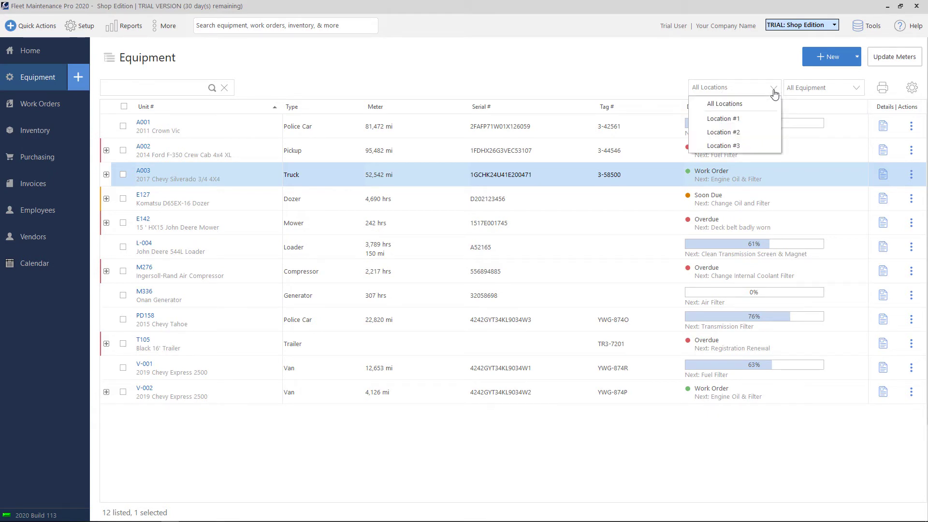
left_click(842, 89)
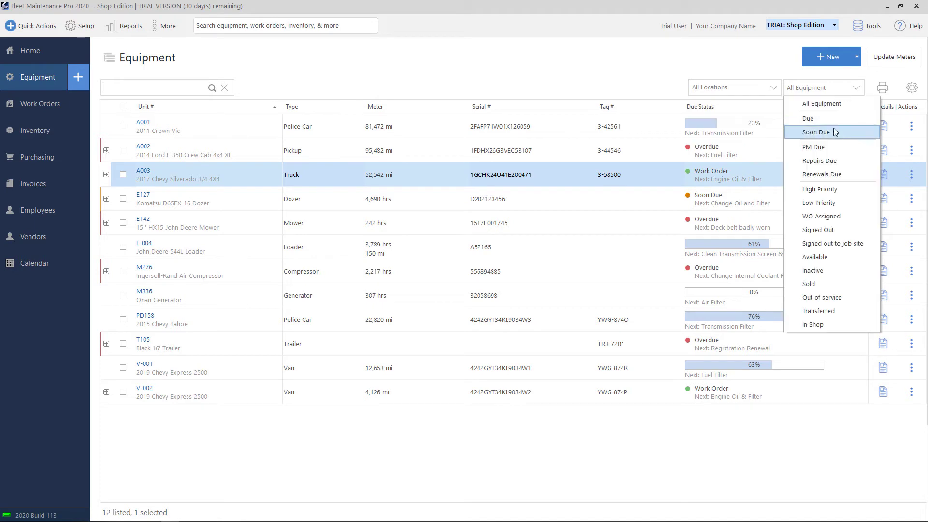
left_click(629, 68)
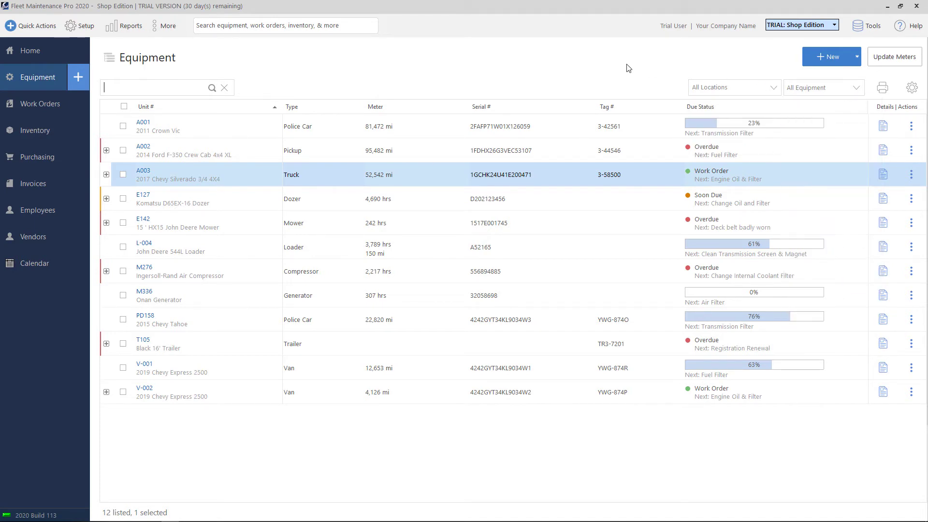
left_click(748, 96)
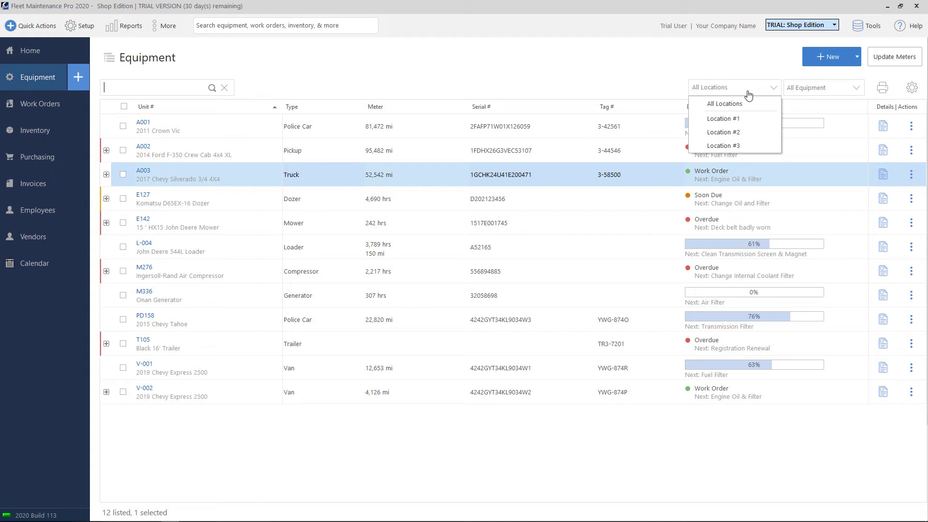
left_click(691, 91)
left_click(691, 91)
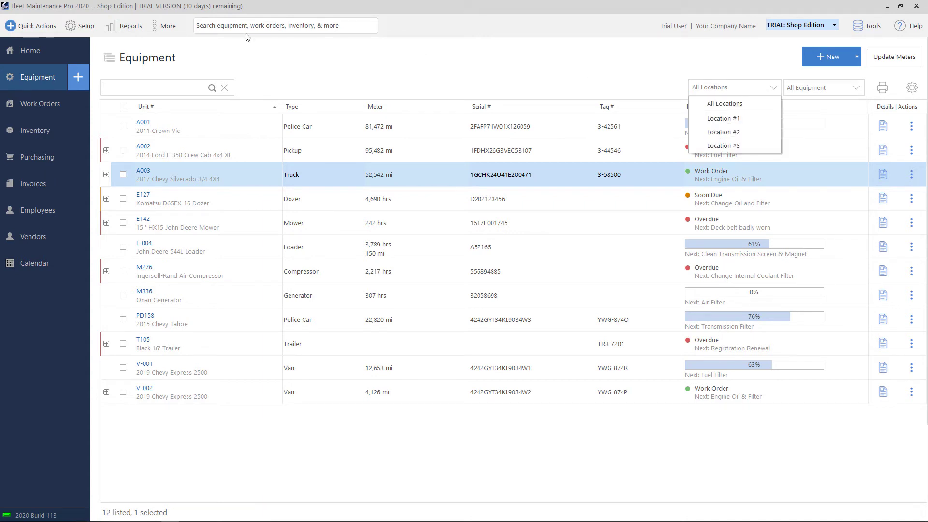
left_click(306, 63)
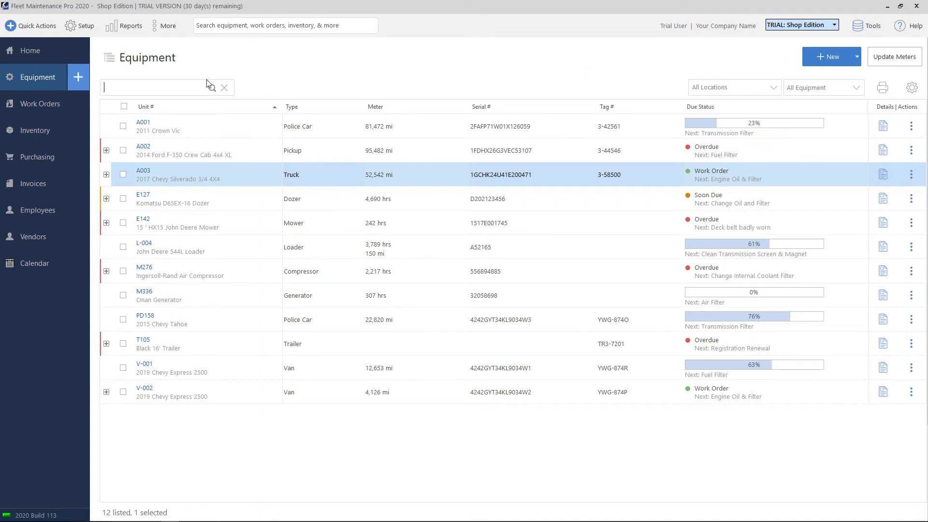
- Filter the equipment list to Location #1 using the Location / Category Filter
left_click(111, 62)
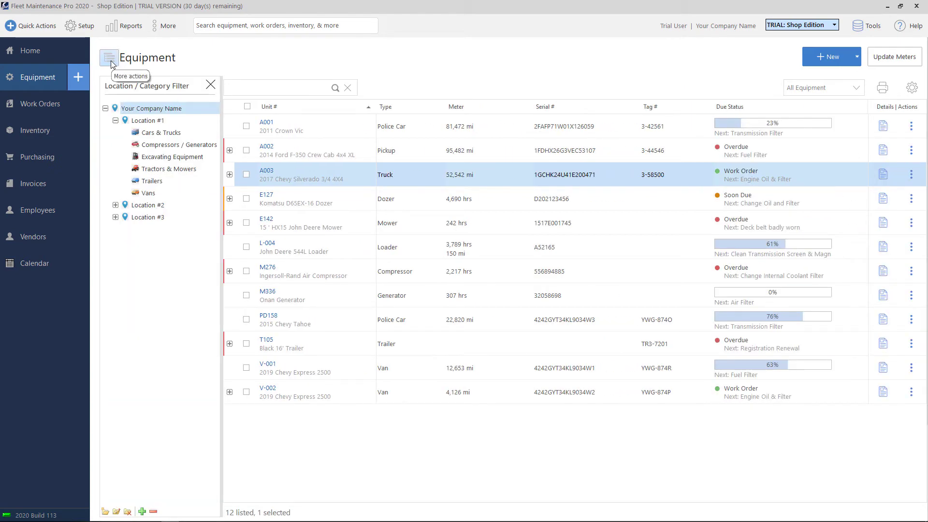
left_click(138, 122)
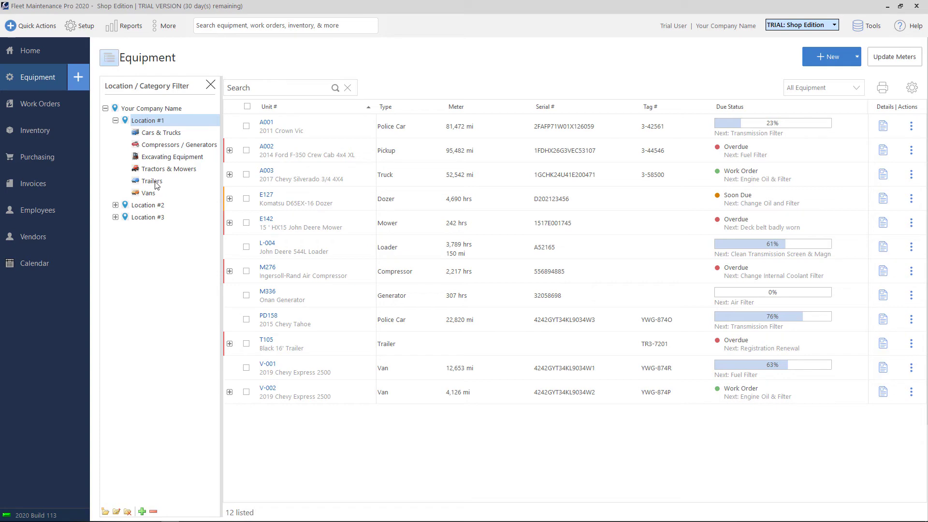
left_click(211, 86)
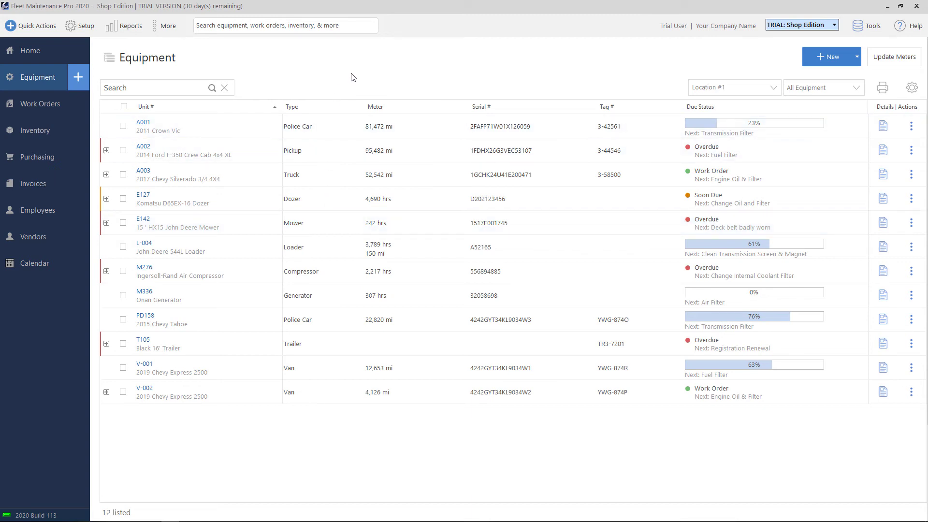
- Turn on the Year, Make and Model columns through Customize Columns
left_click(913, 90)
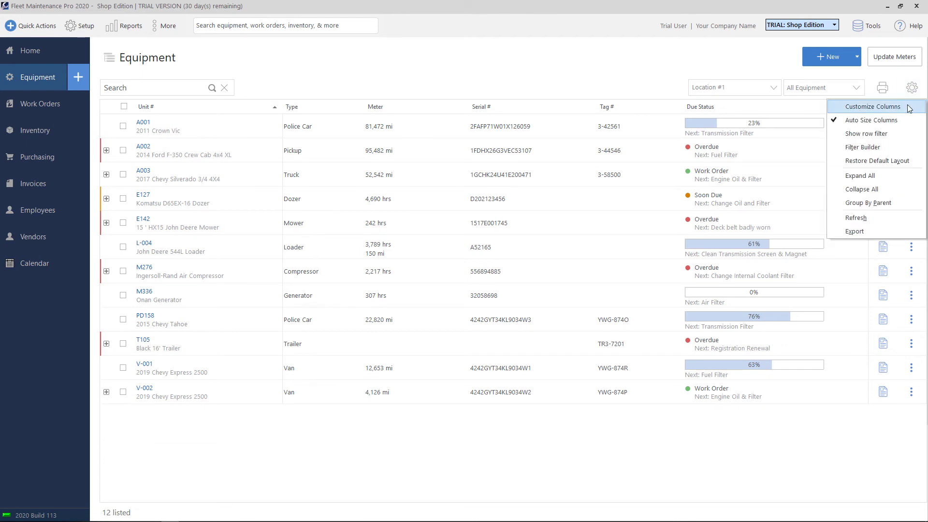
left_click(909, 107)
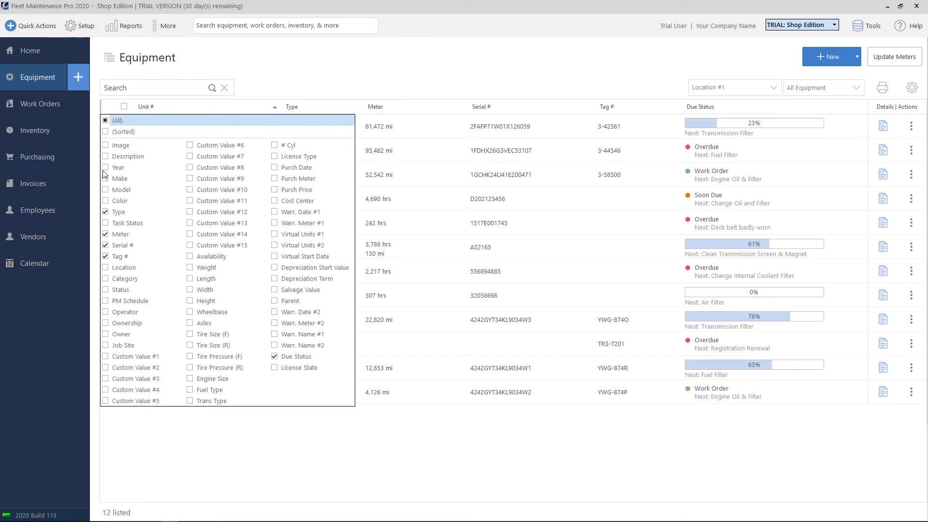
left_click(105, 168)
left_click(105, 179)
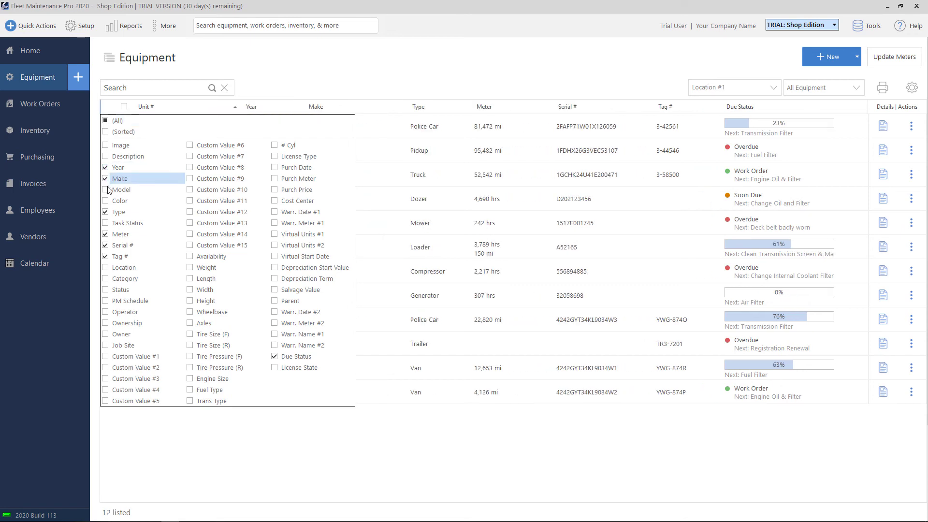
left_click(105, 190)
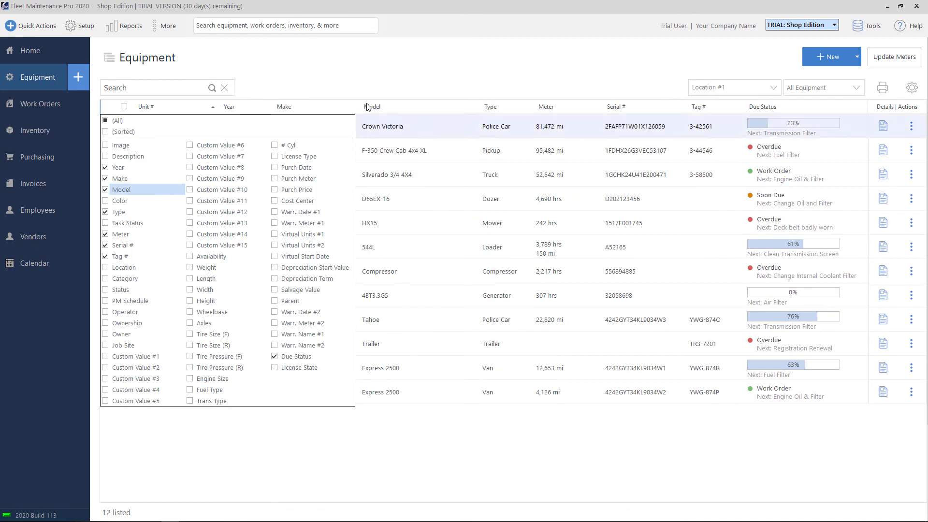
left_click(360, 65)
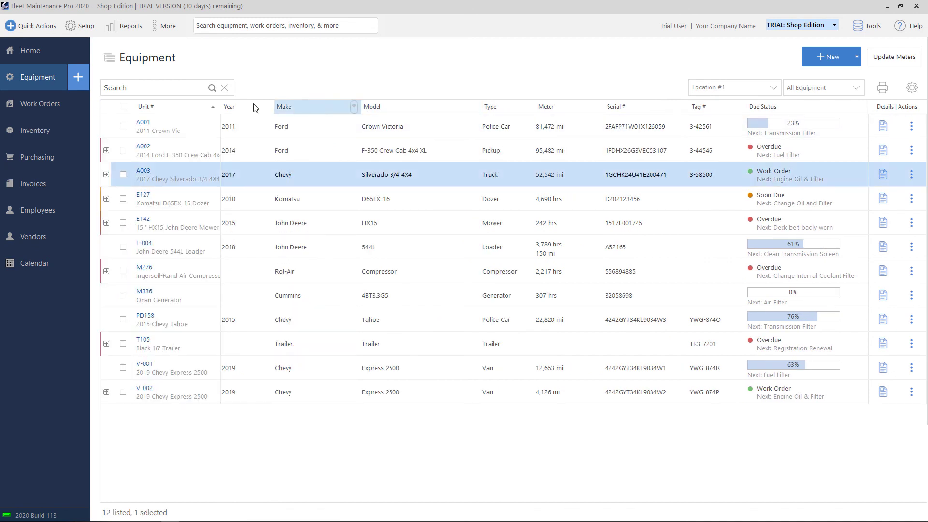